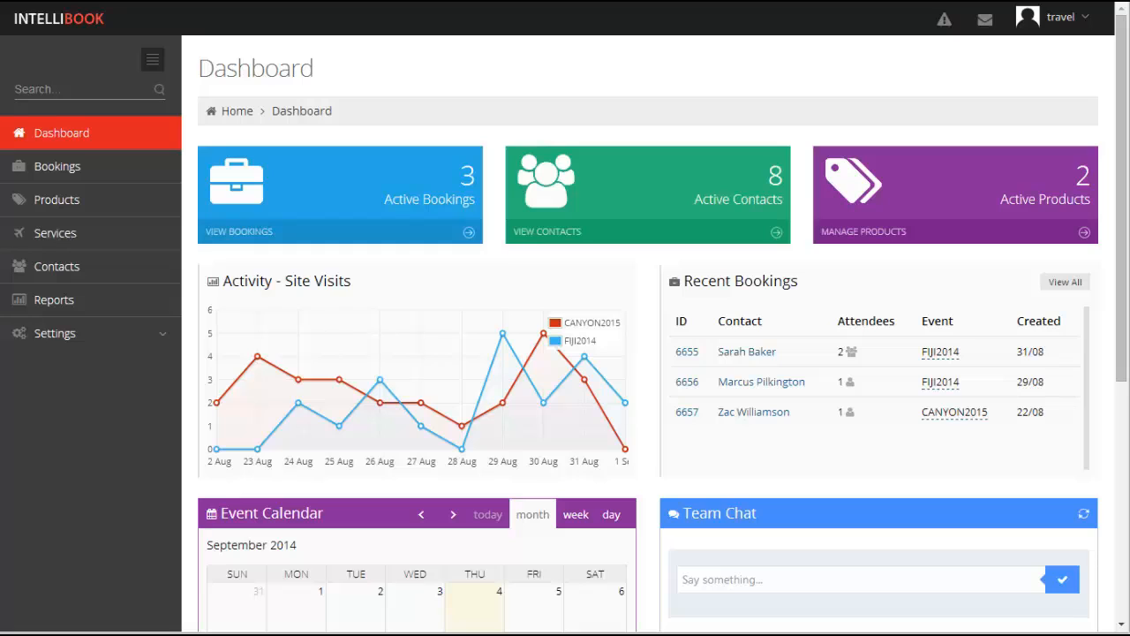
- Connect the accounting integration to Xero by logging in and authorising Intellibook to access Demo Company (NZ)
left_click(144, 343)
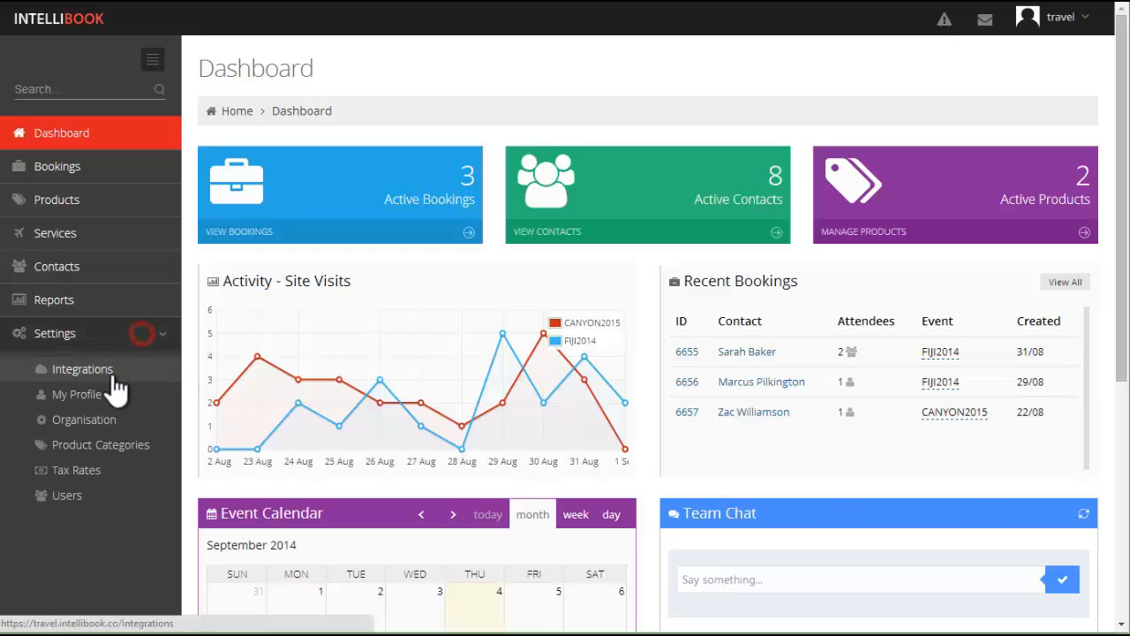
left_click(92, 371)
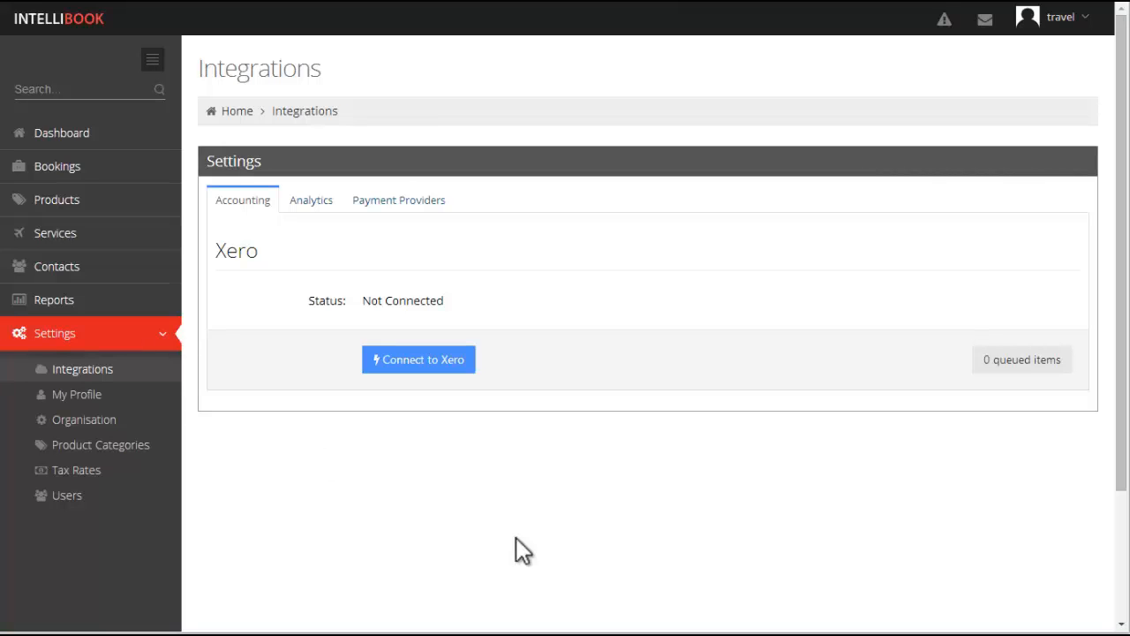
left_click(442, 358)
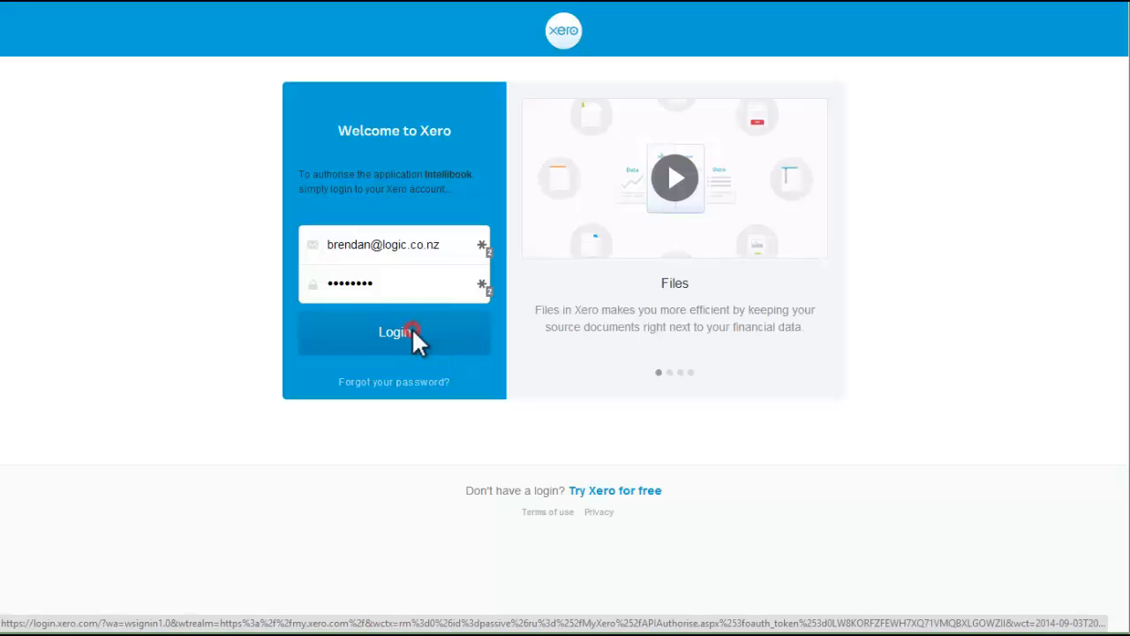
left_click(414, 330)
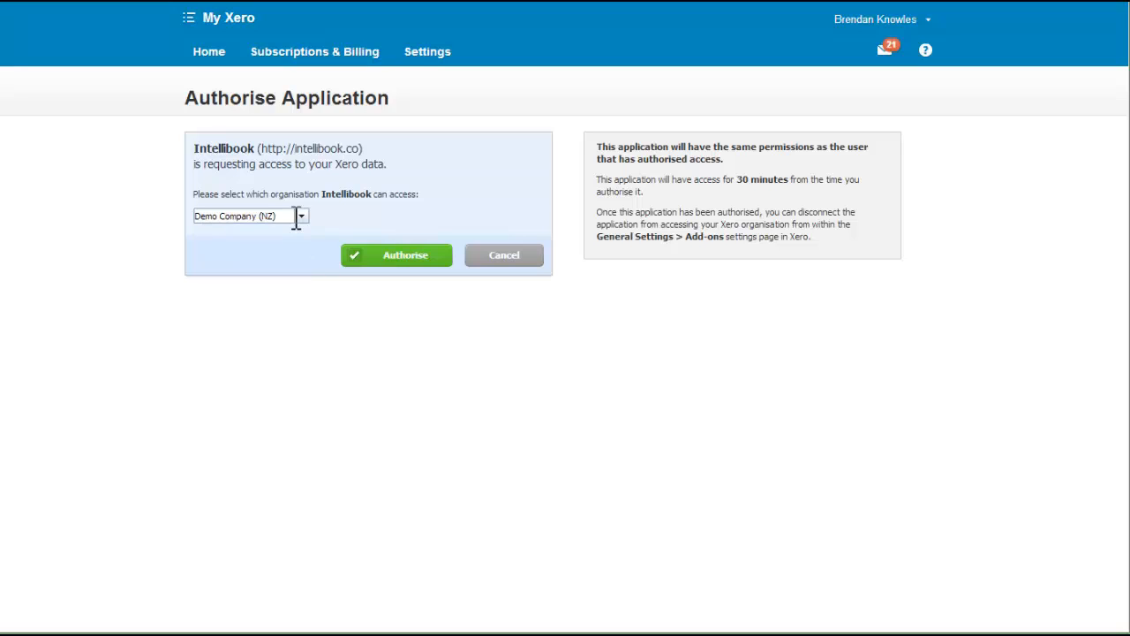
left_click(382, 258)
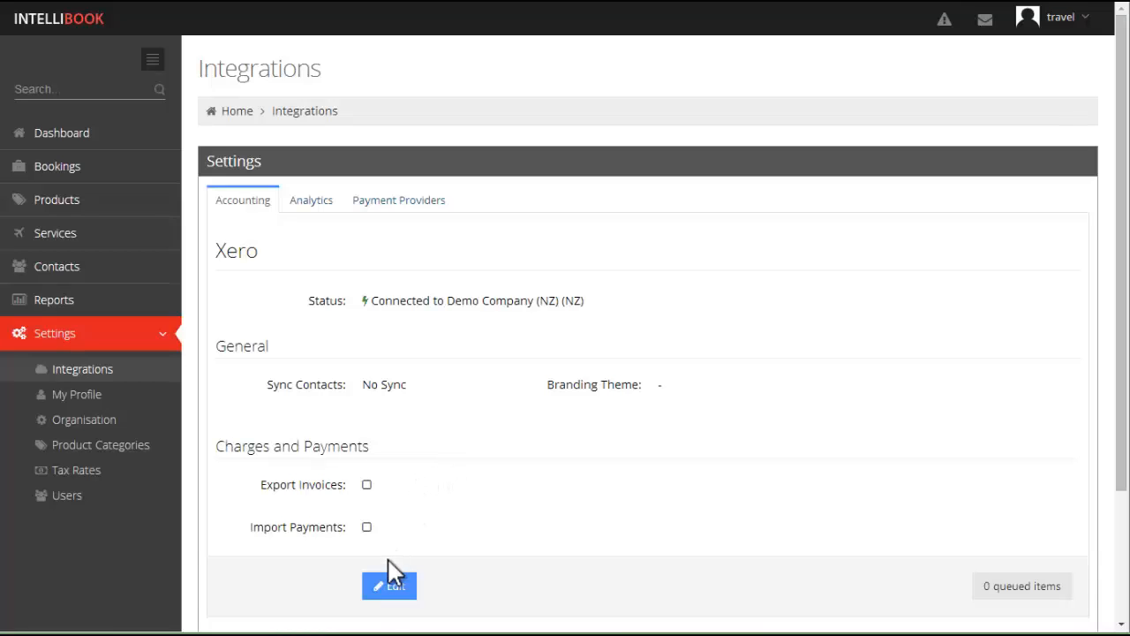
- Open the Xero integration settings for editing and set contact syncing to Automatic (inbound)
left_click(389, 586)
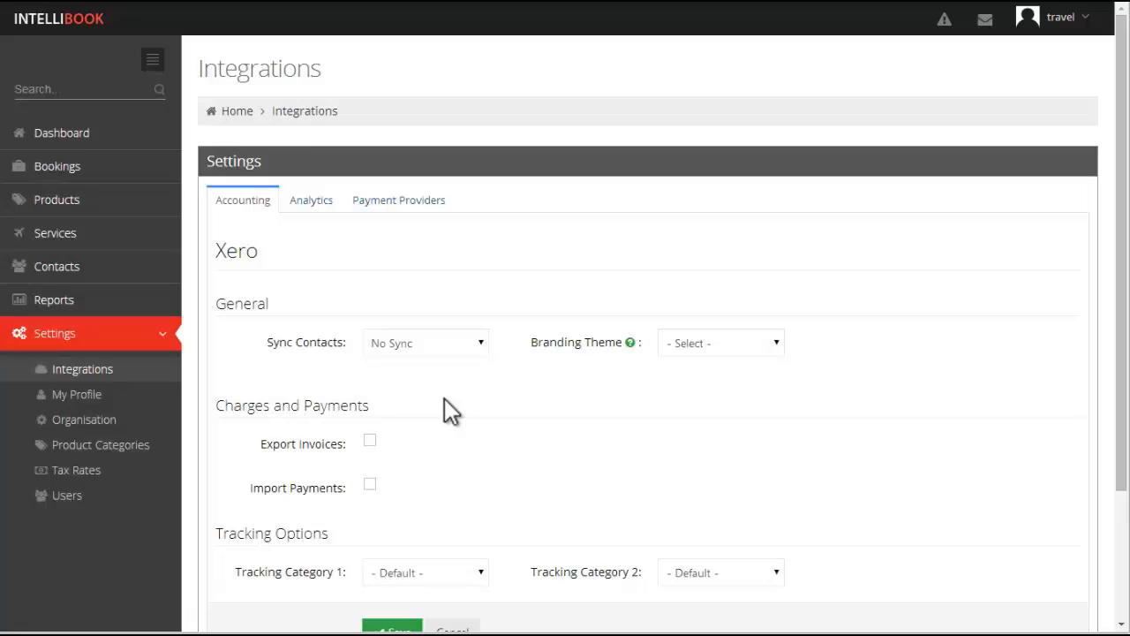
left_click(432, 343)
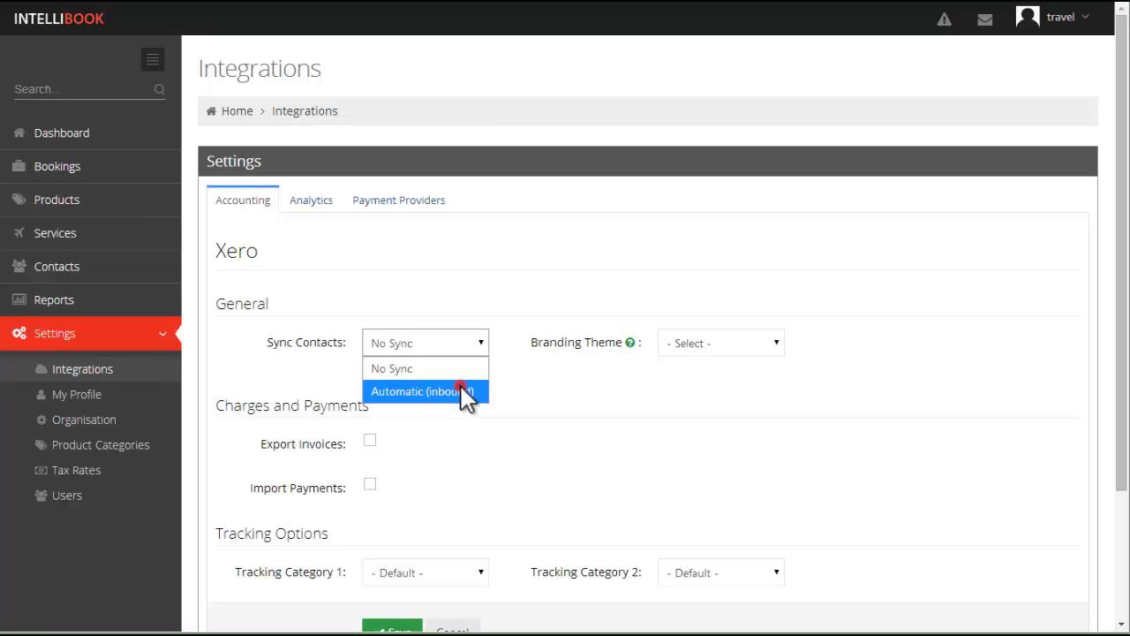
left_click(461, 391)
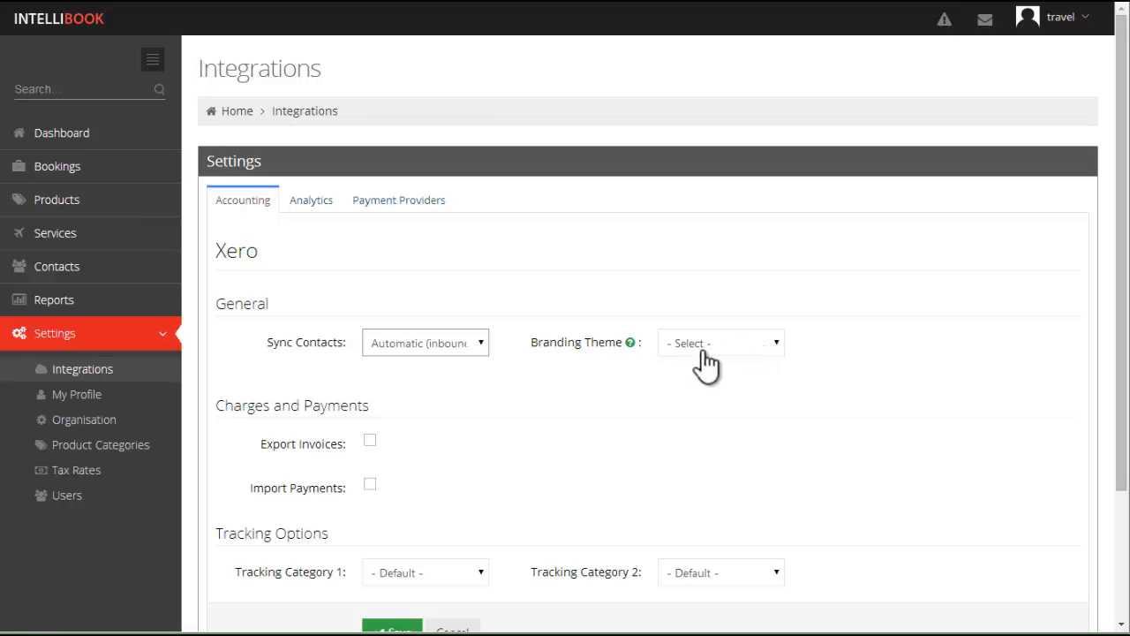
- Enable invoice export to revenue account 200 - Sales, enable payment import, and save the Xero settings
left_click(370, 441)
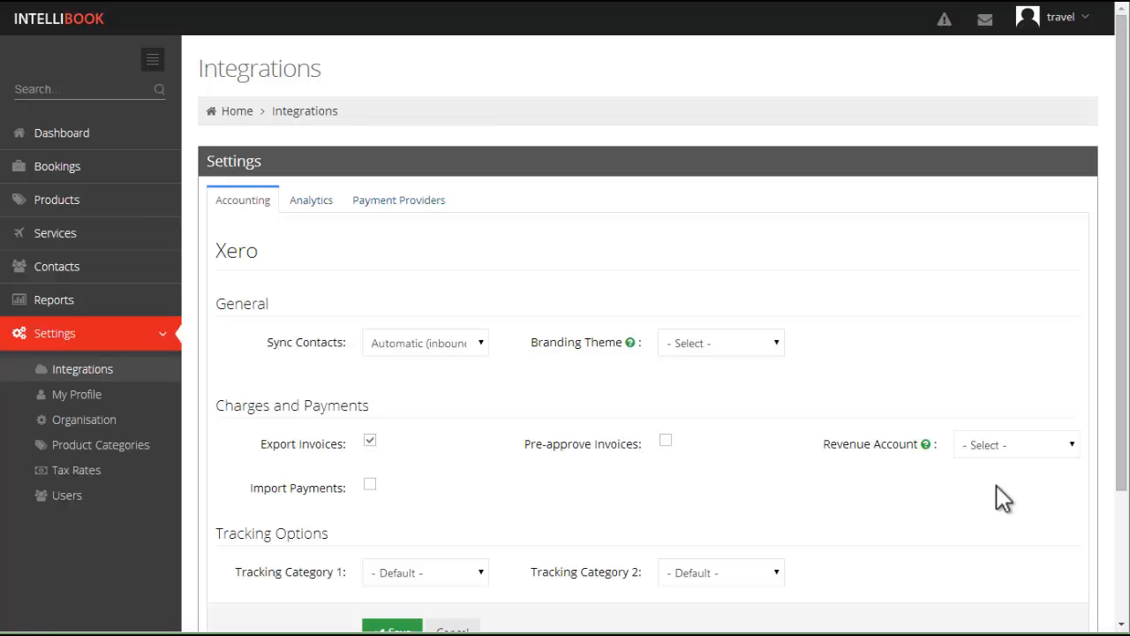
left_click(998, 445)
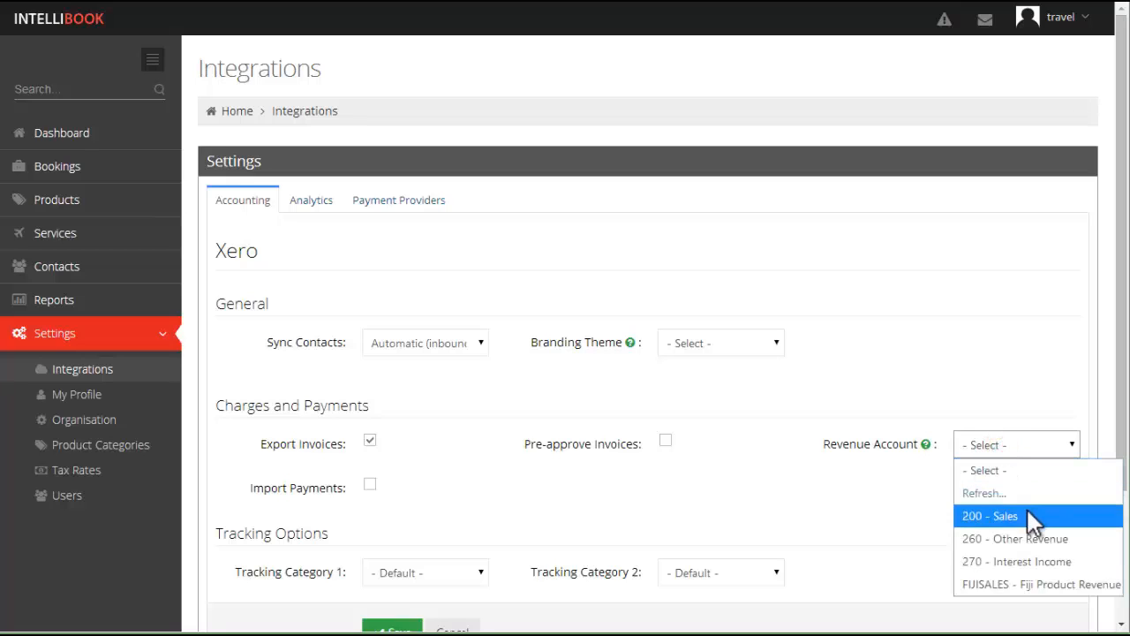
left_click(1028, 516)
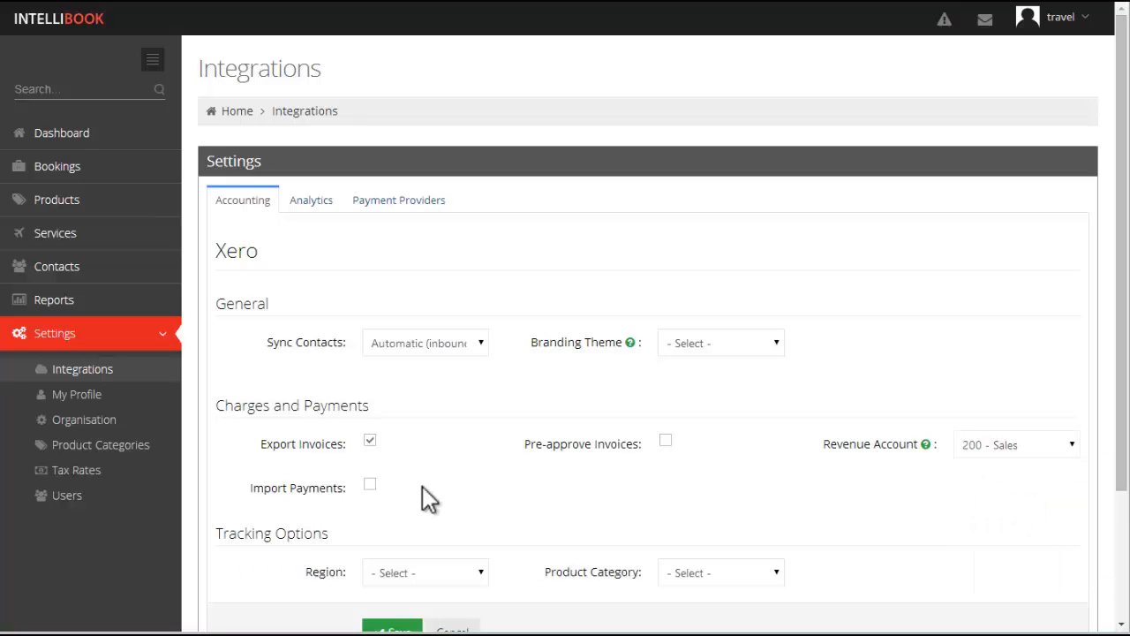
left_click(371, 486)
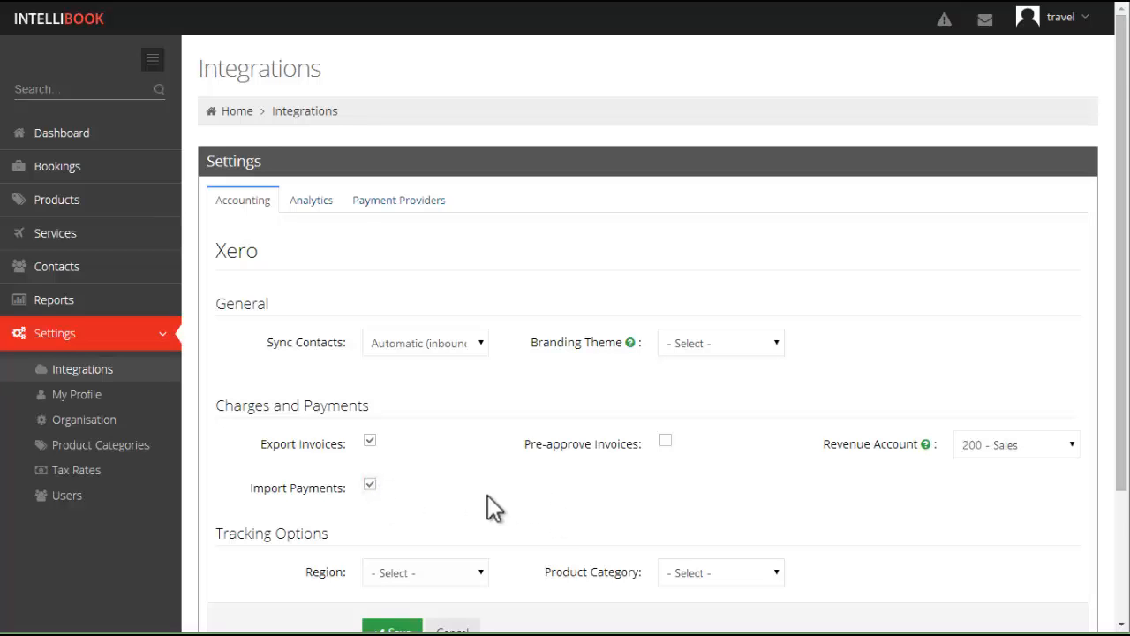
scroll(486, 504, "down", 2)
left_click(402, 539)
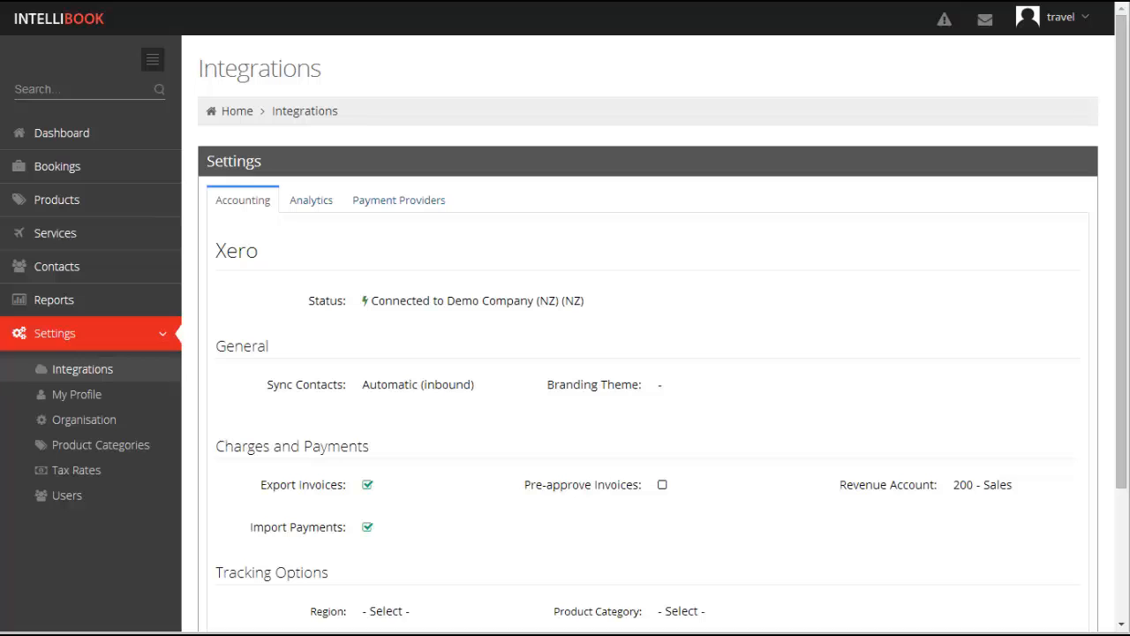
- Edit the GST tax rate so its equivalent Xero tax rate is 15% GST on Income, and save it
left_click(67, 473)
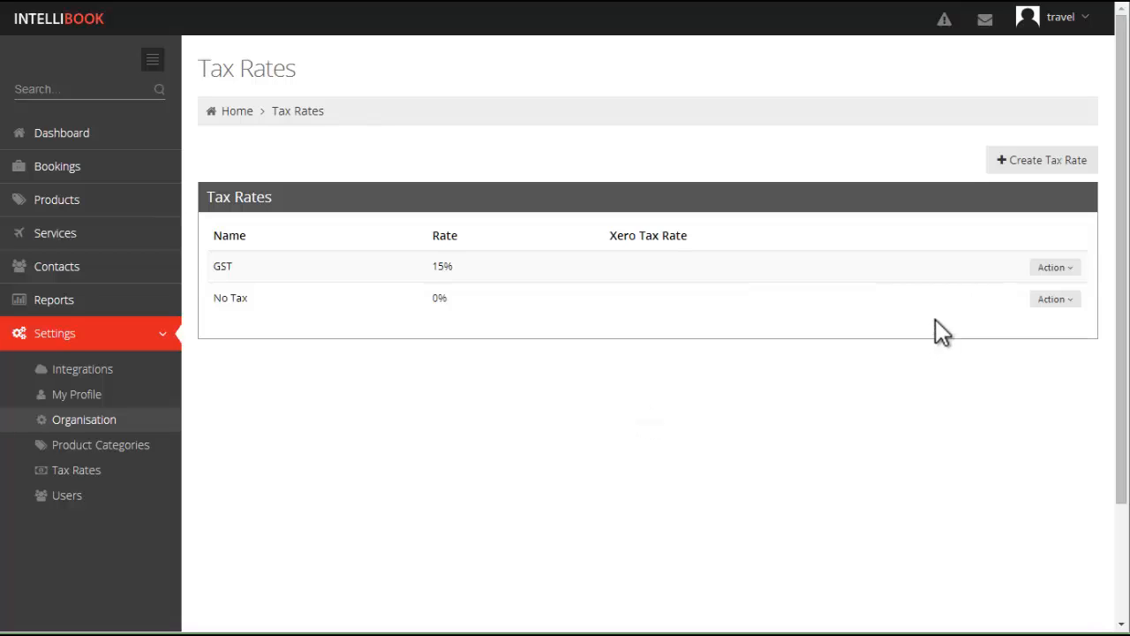
left_click(1053, 267)
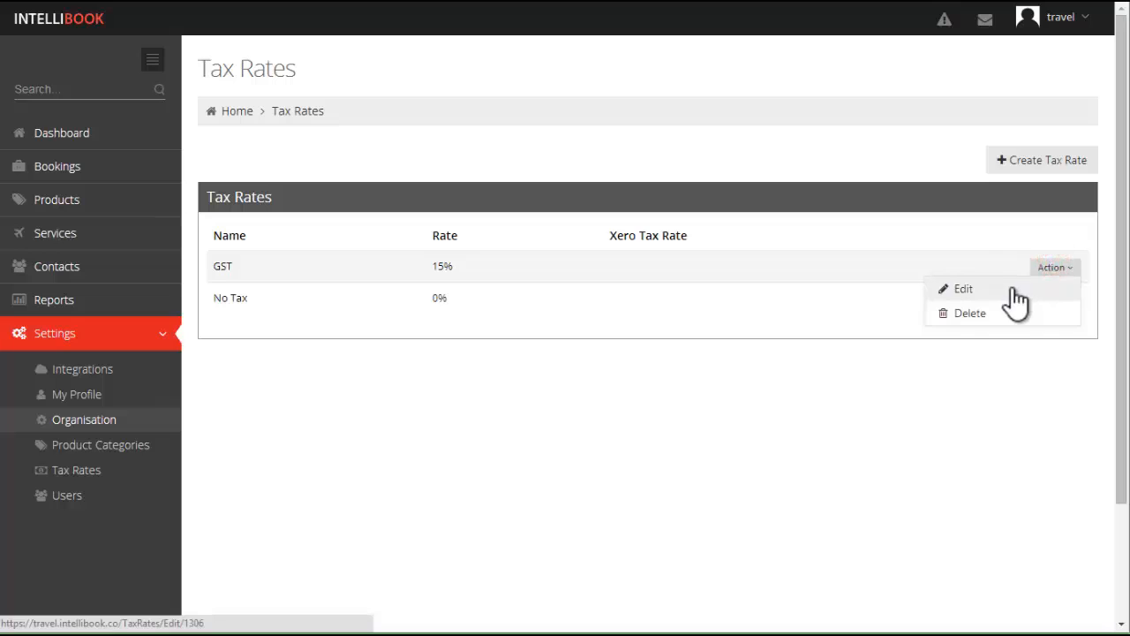
left_click(1013, 288)
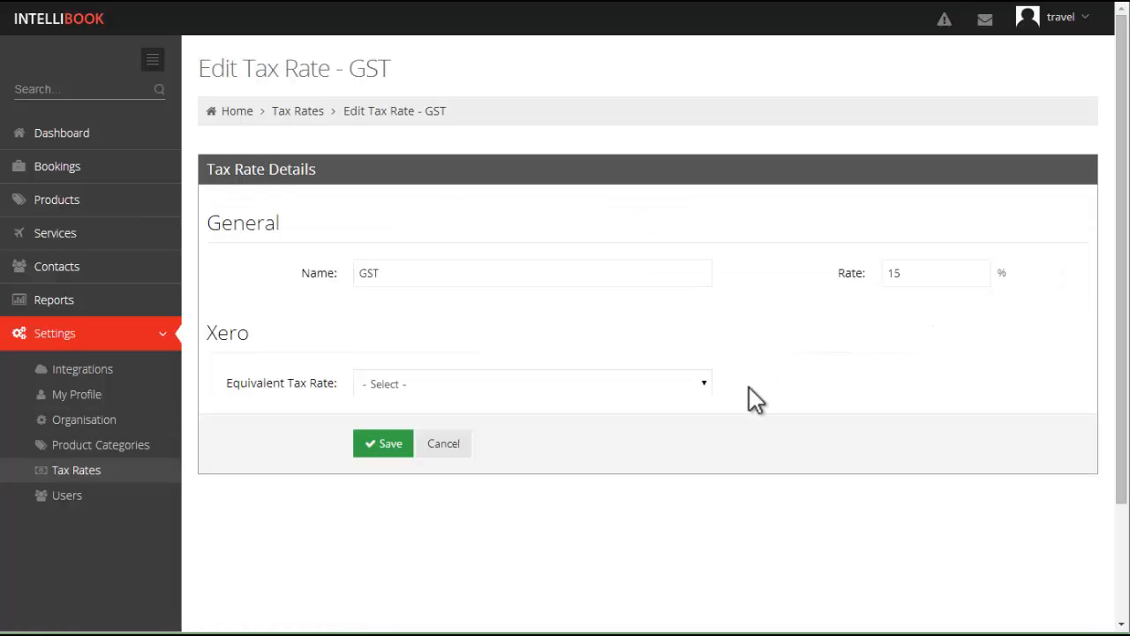
left_click(599, 390)
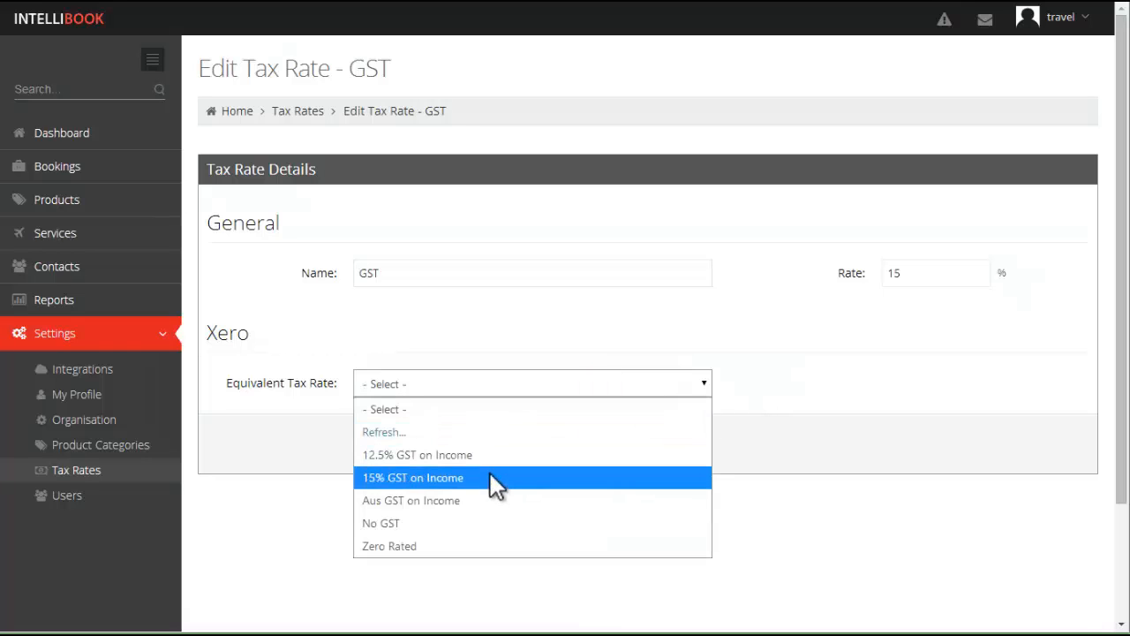
left_click(492, 477)
left_click(385, 444)
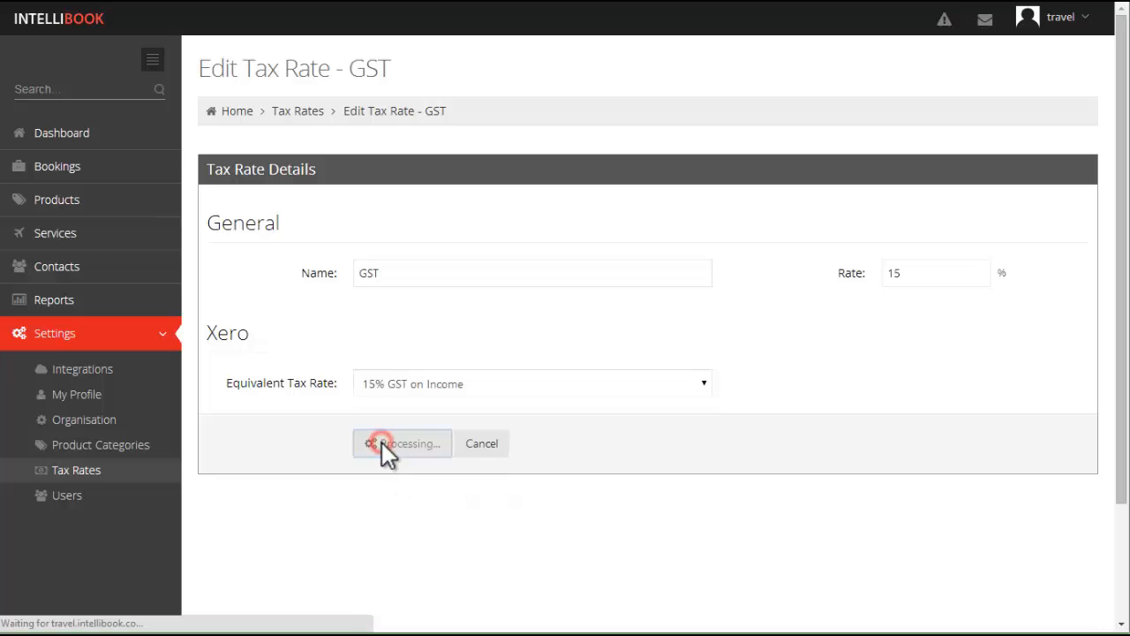
- Edit the No Tax rate so its equivalent Xero tax rate is No GST, and save it
left_click(1055, 299)
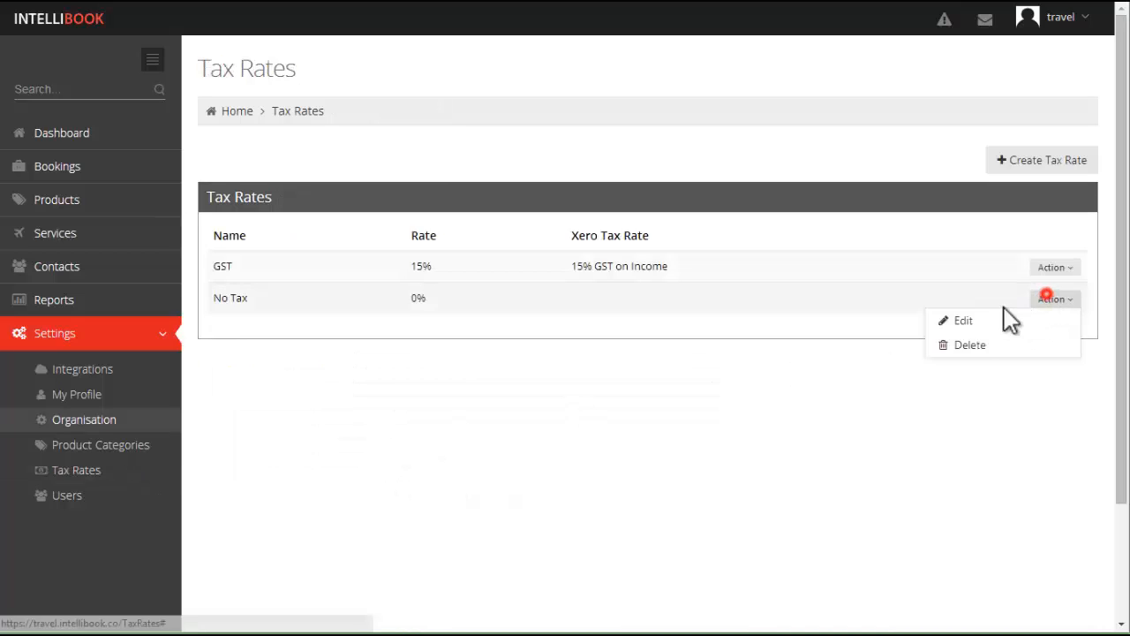
left_click(966, 321)
left_click(651, 383)
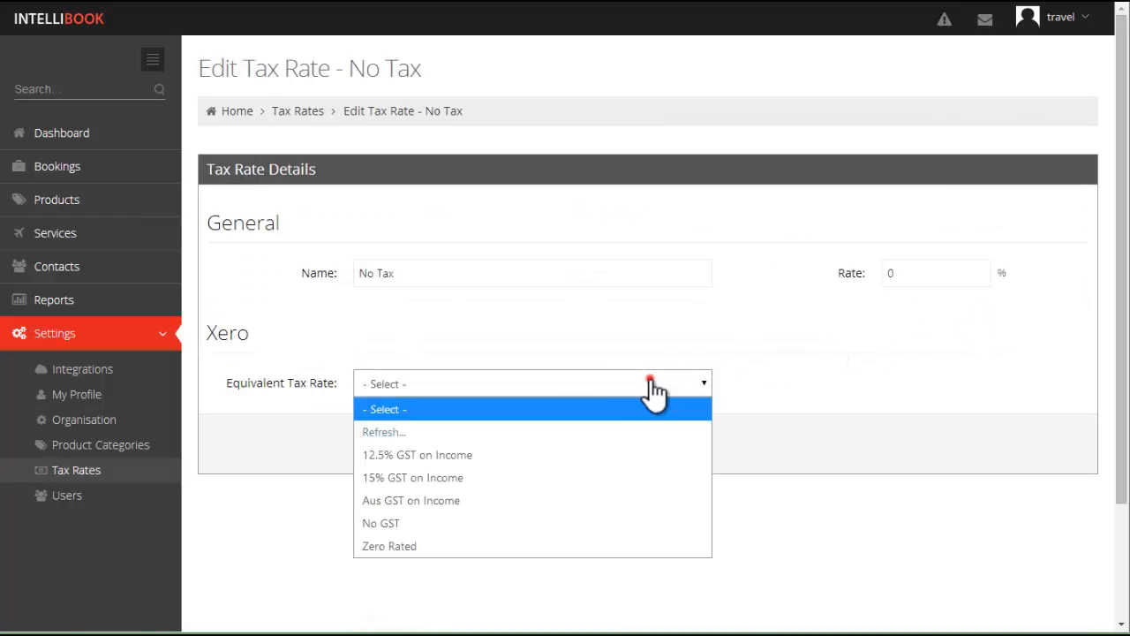
left_click(517, 522)
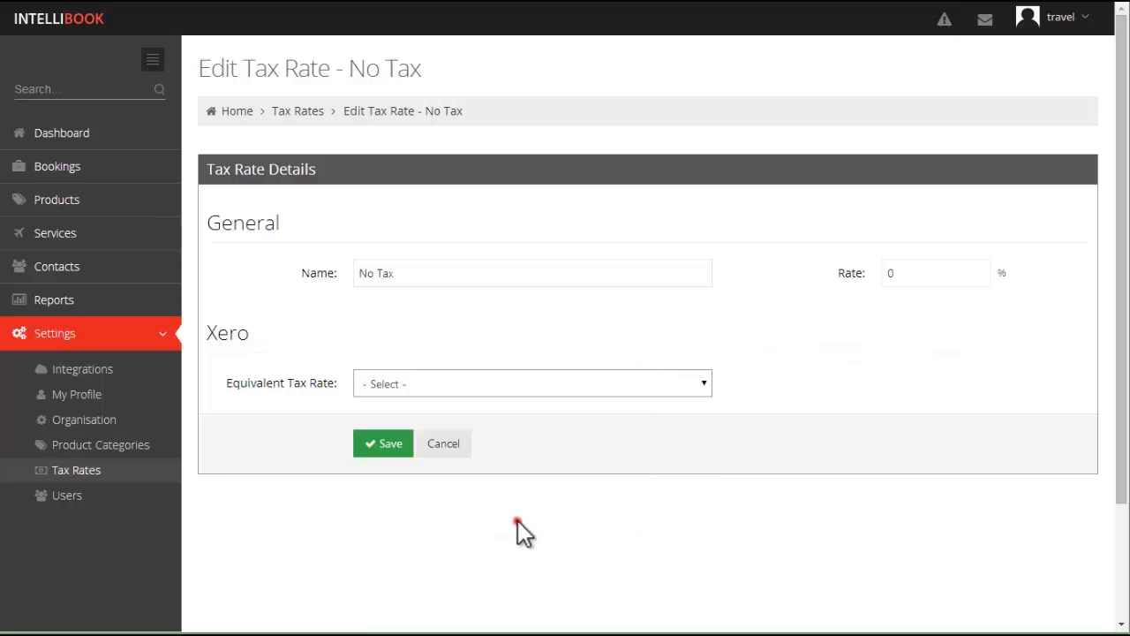
left_click(365, 442)
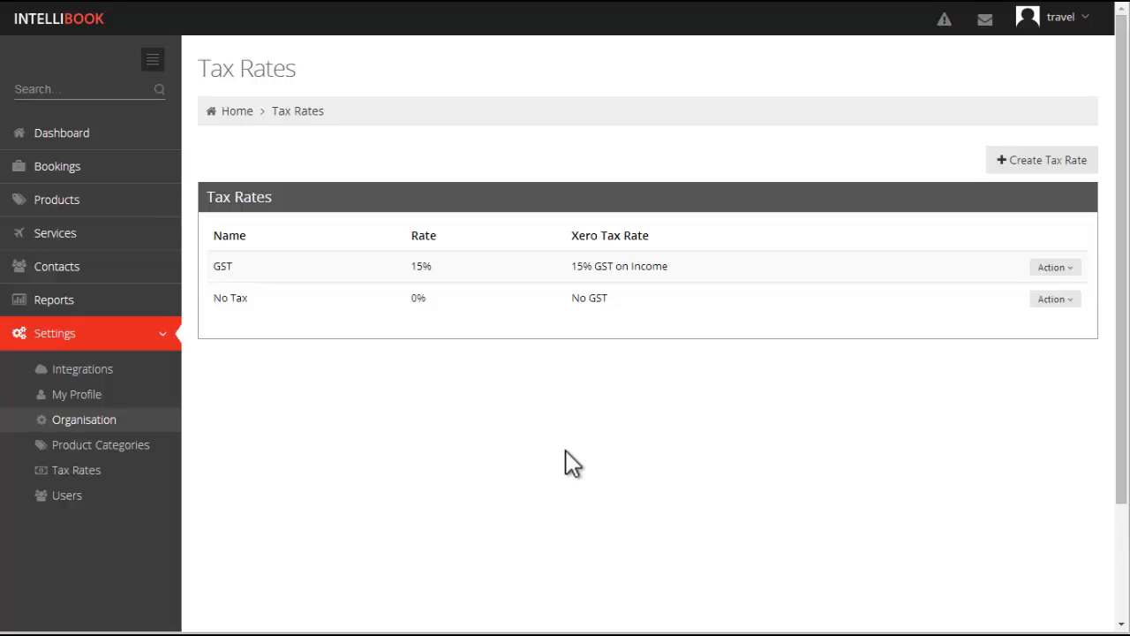
- Open the Company Conference Fiji 2014 product for editing and show its advanced options with the Xero settings
left_click(105, 202)
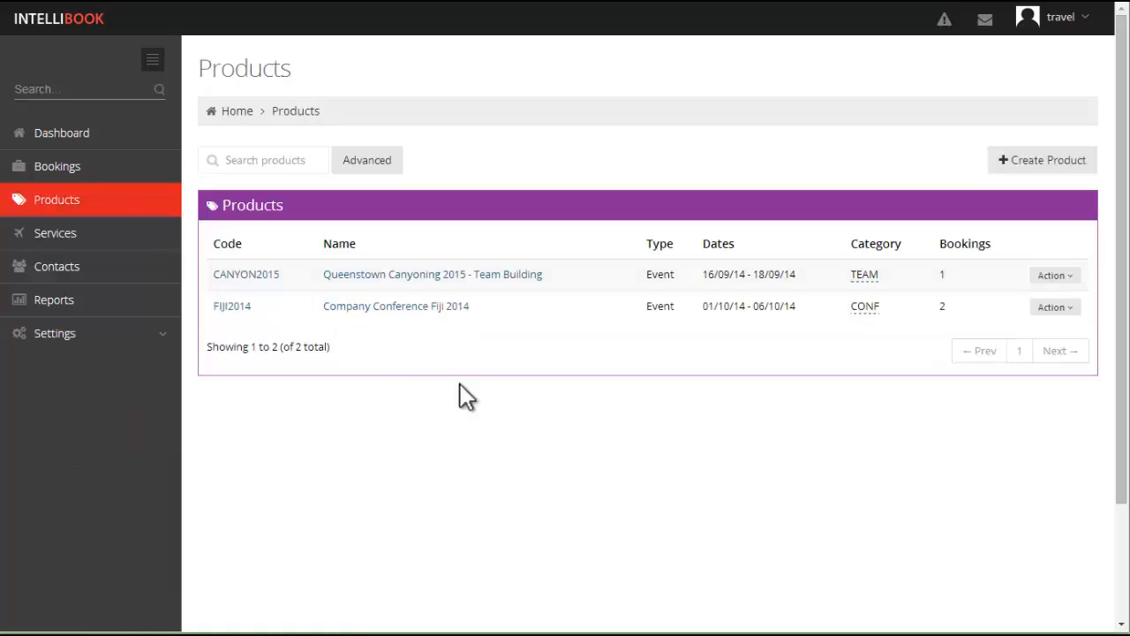
left_click(1053, 309)
left_click(985, 353)
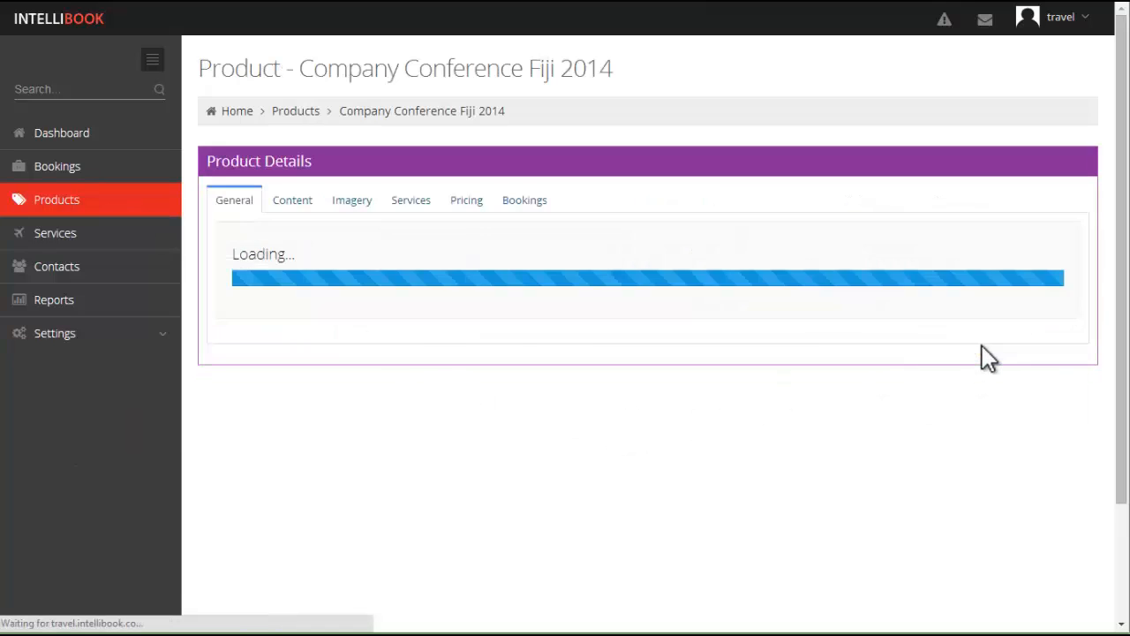
scroll(982, 346, "down", 6)
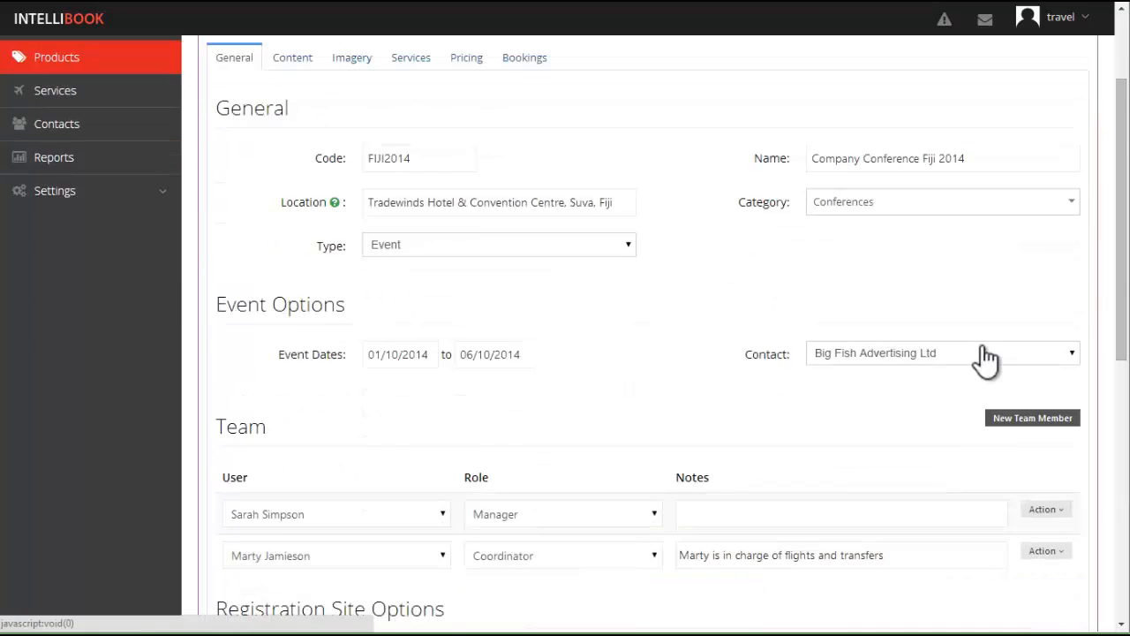
scroll(982, 346, "down", 2)
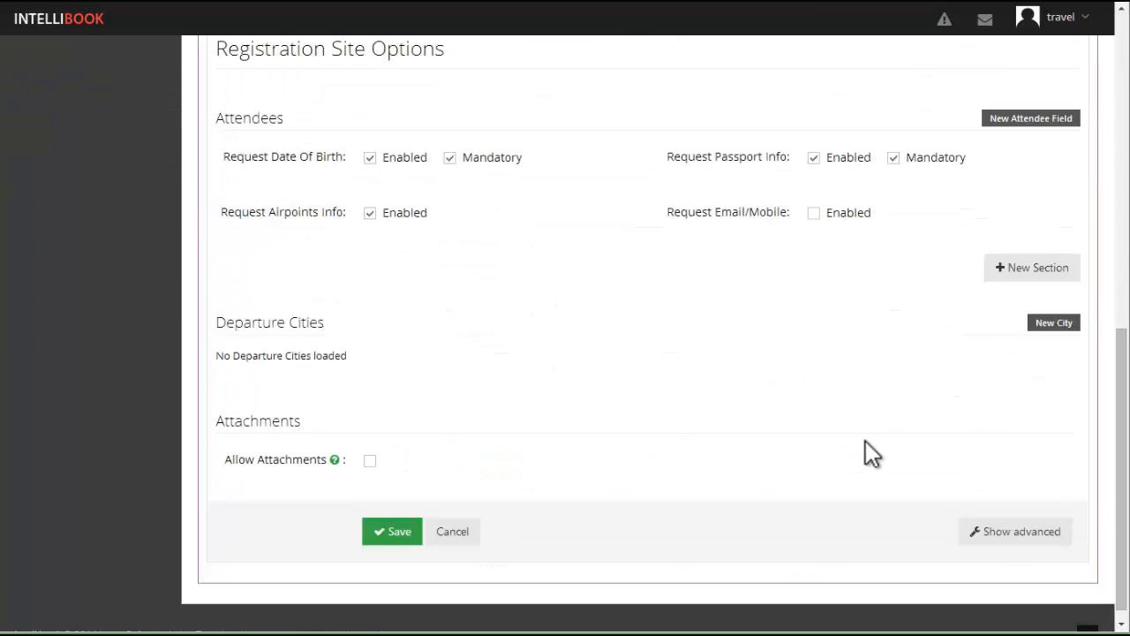
left_click(1024, 532)
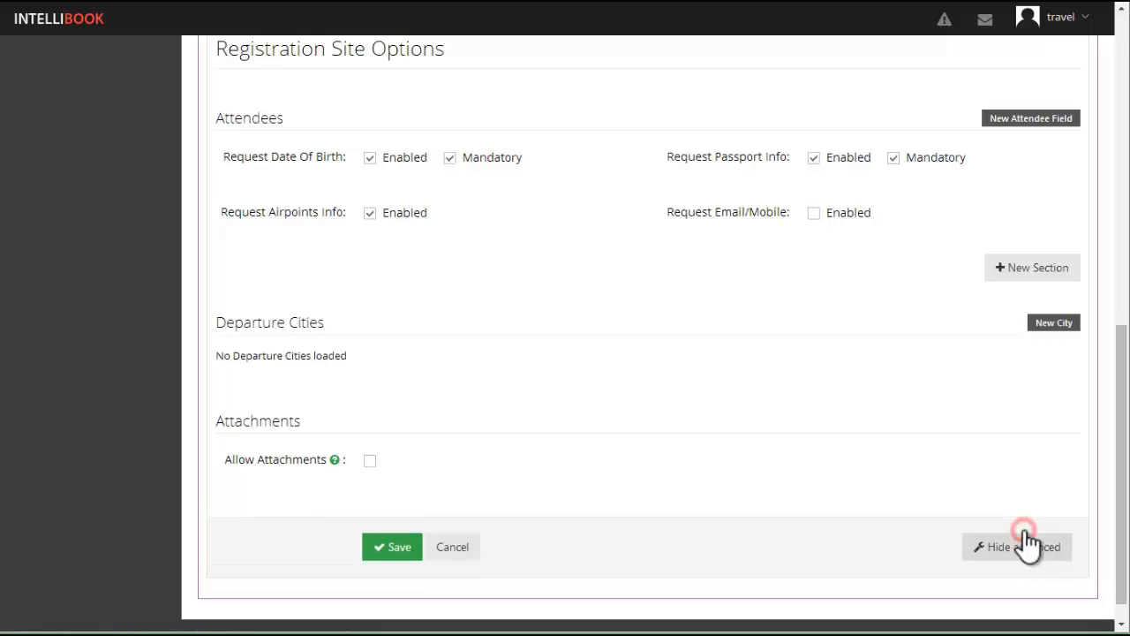
scroll(971, 530, "down", 3)
scroll(971, 529, "down", 2)
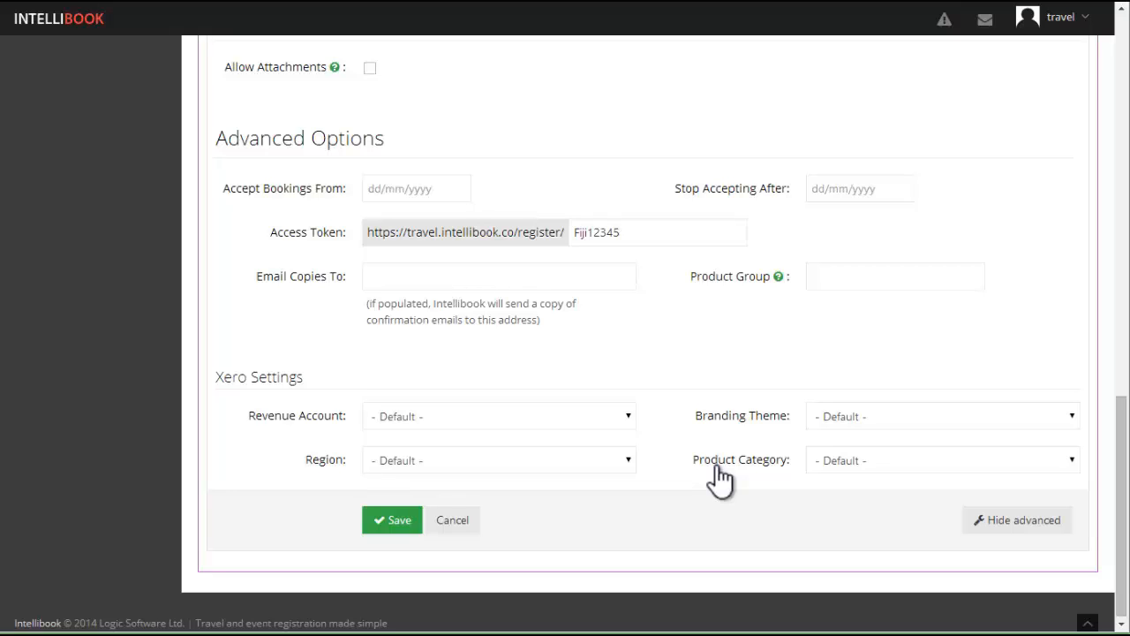
- Set the product's Xero region to Pacific Islands and its Xero product category to Conferences, and save the product
left_click(569, 463)
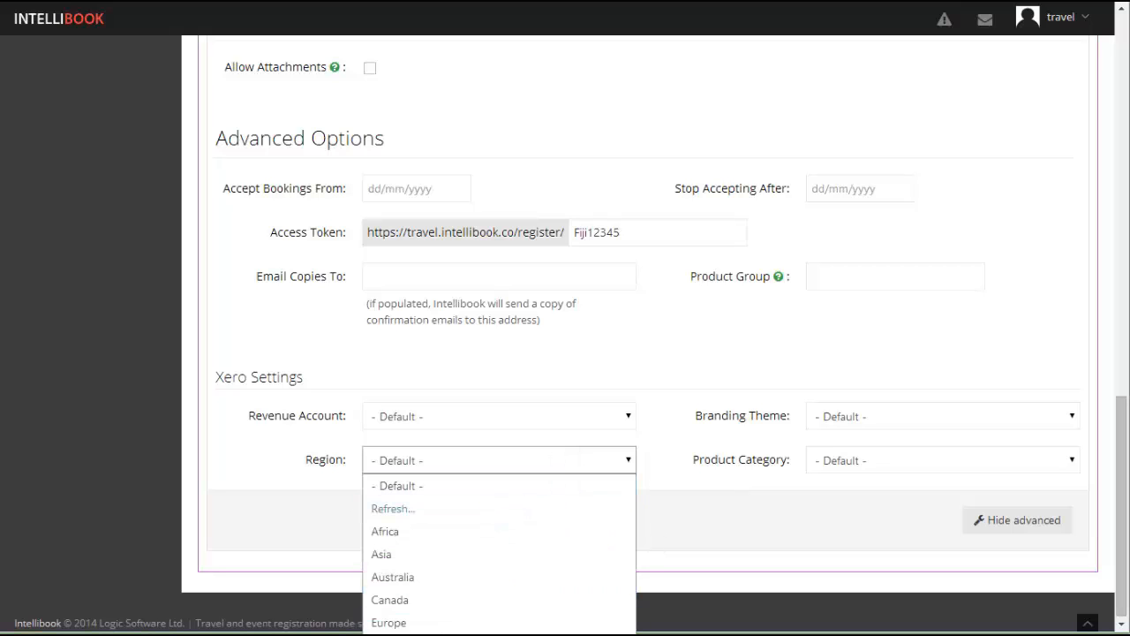
left_click(530, 634)
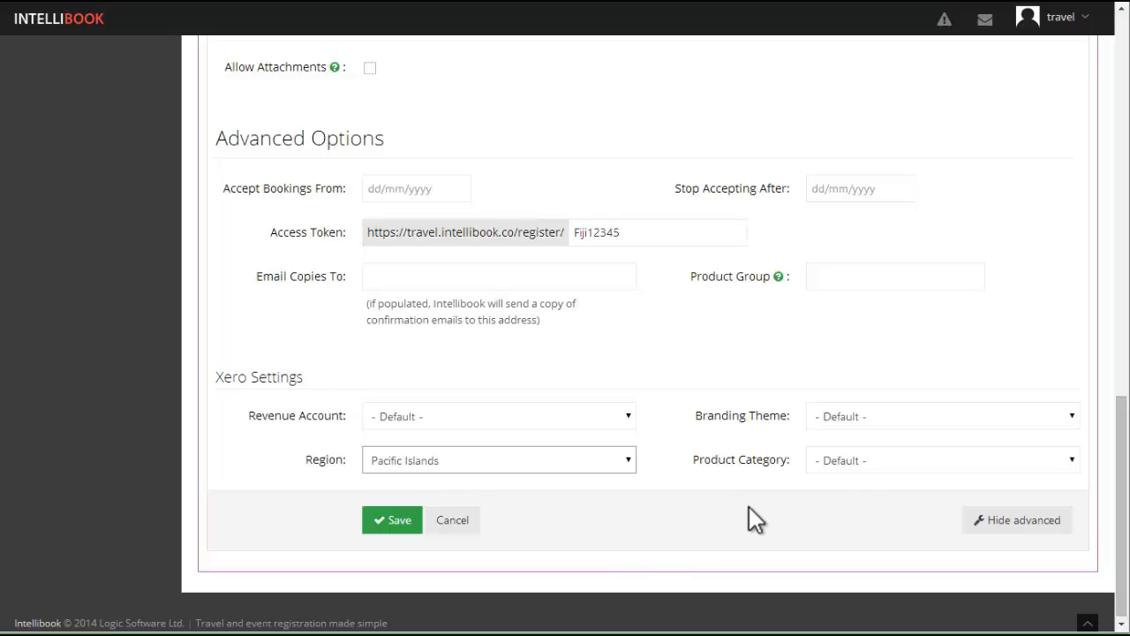
left_click(858, 460)
left_click(885, 527)
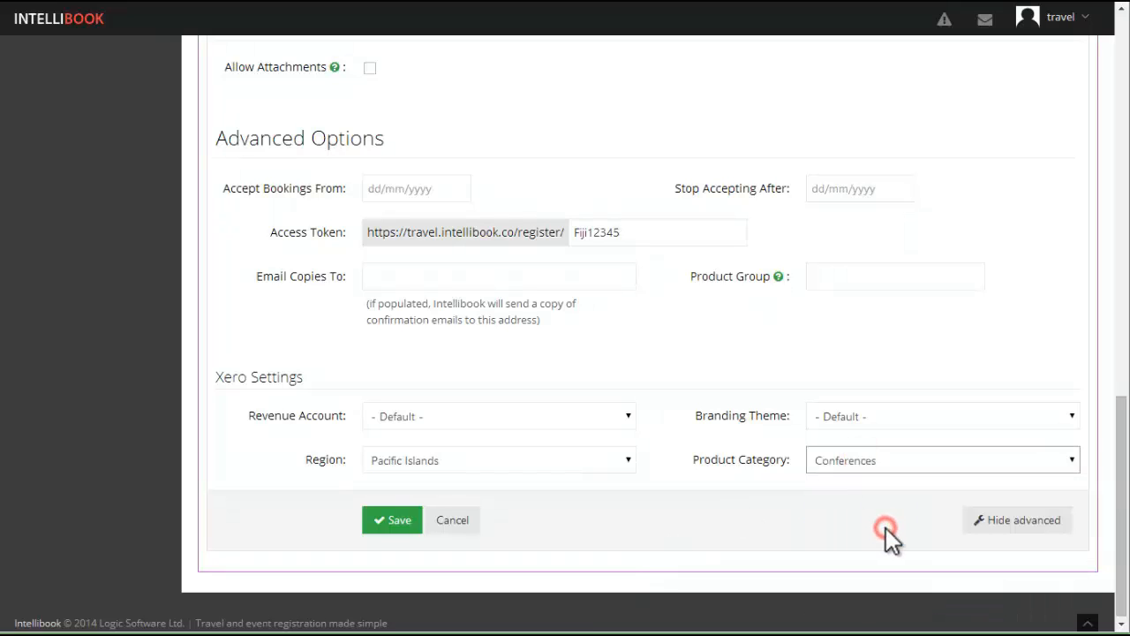
left_click(397, 521)
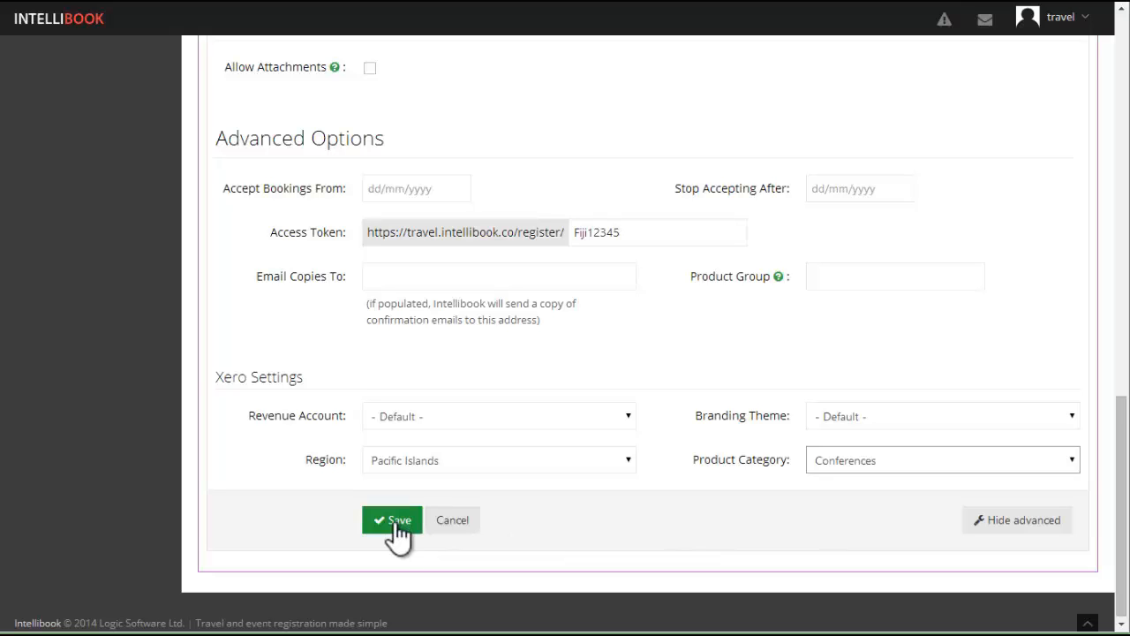
left_click(396, 521)
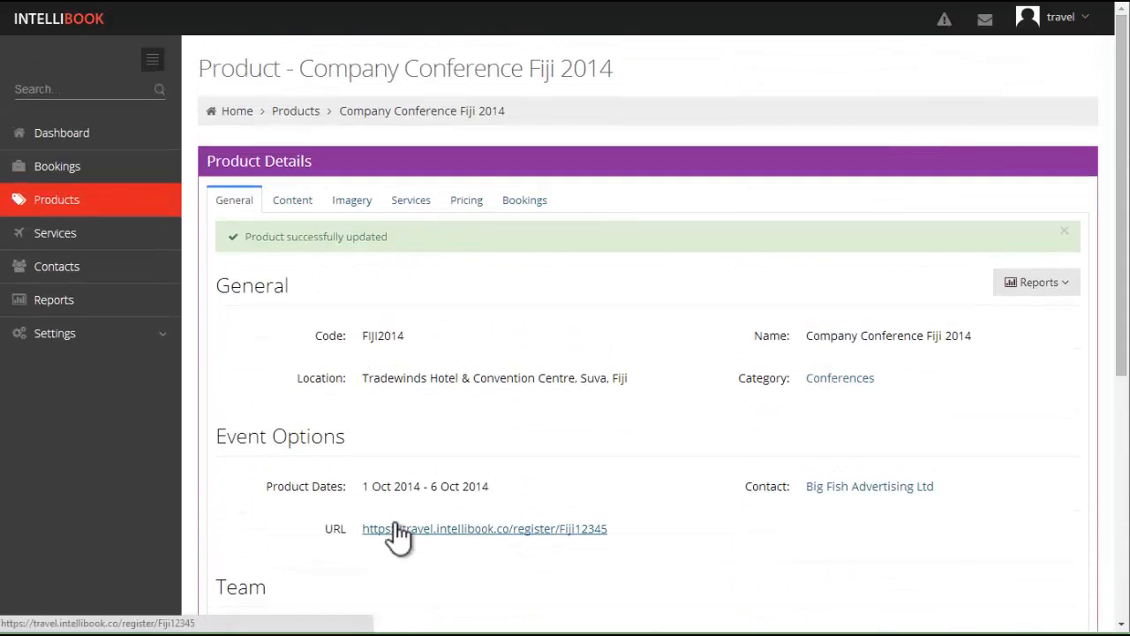